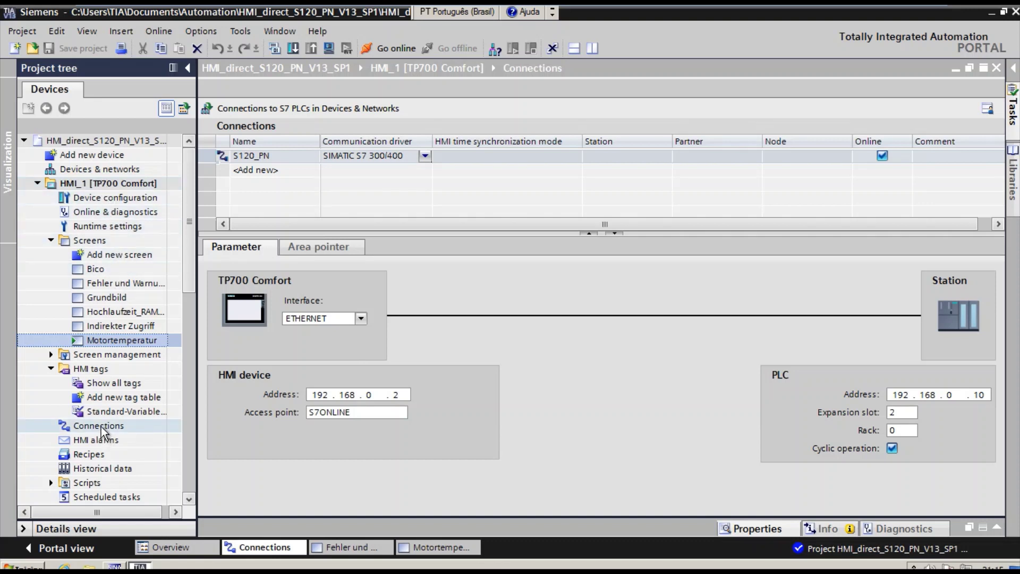
Step: Look through the available communication drivers for the S120_PN connection and choose SIMATIC S7 300/400
{"action": "left_click", "coordinate": [99, 426]}
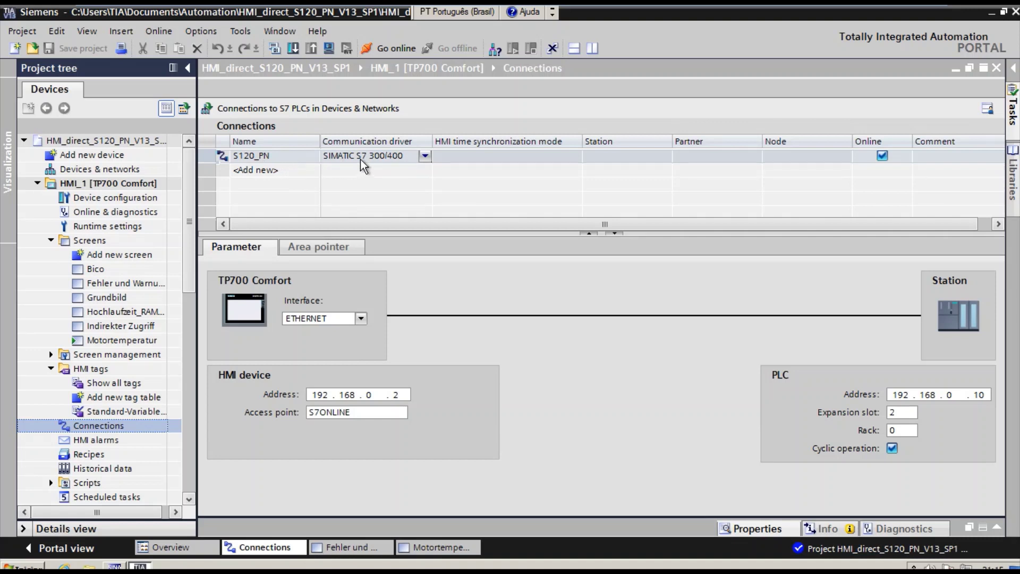
{"action": "left_click", "coordinate": [425, 157]}
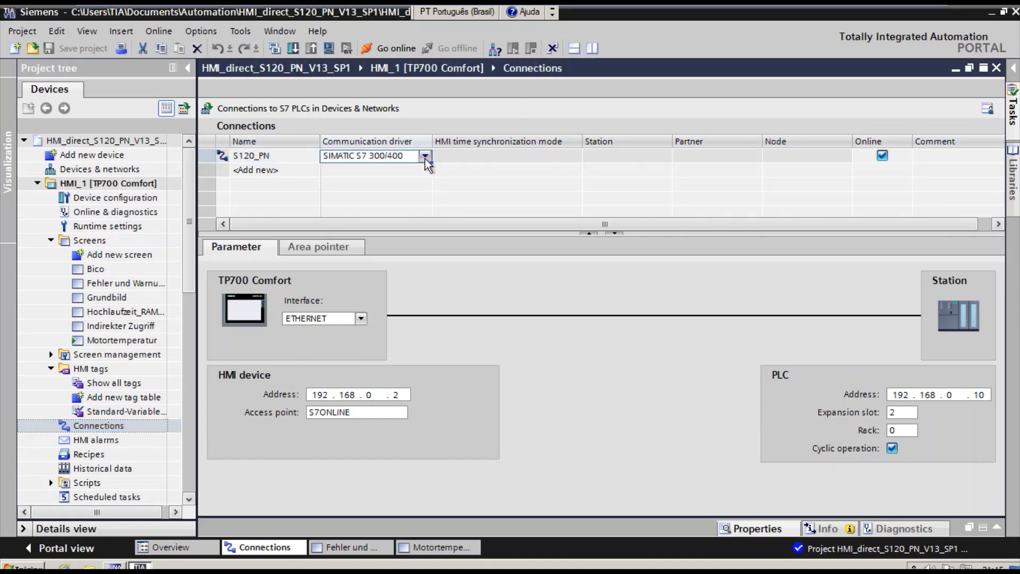
{"action": "double_click", "coordinate": [424, 153]}
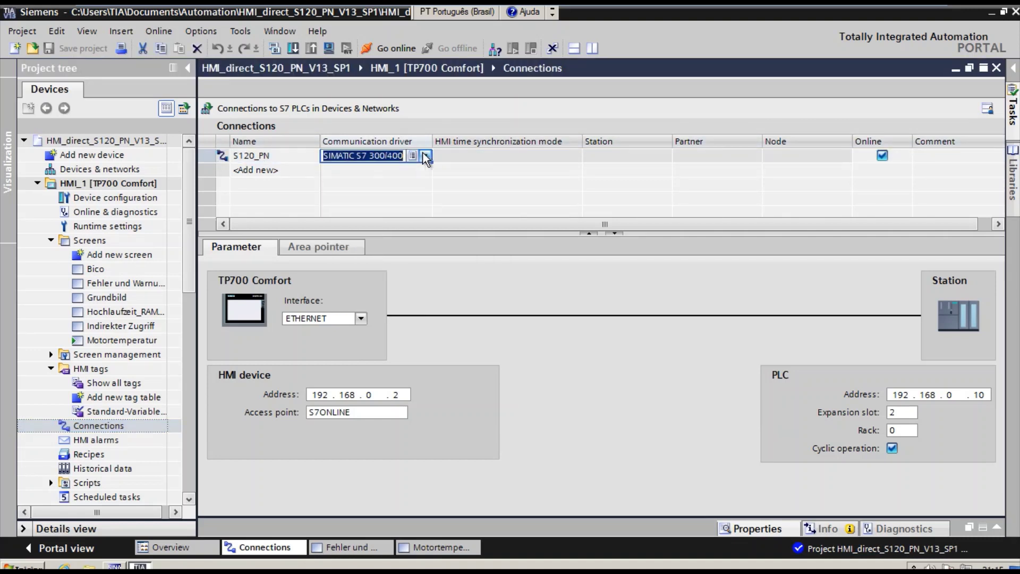
{"action": "left_click", "coordinate": [426, 157]}
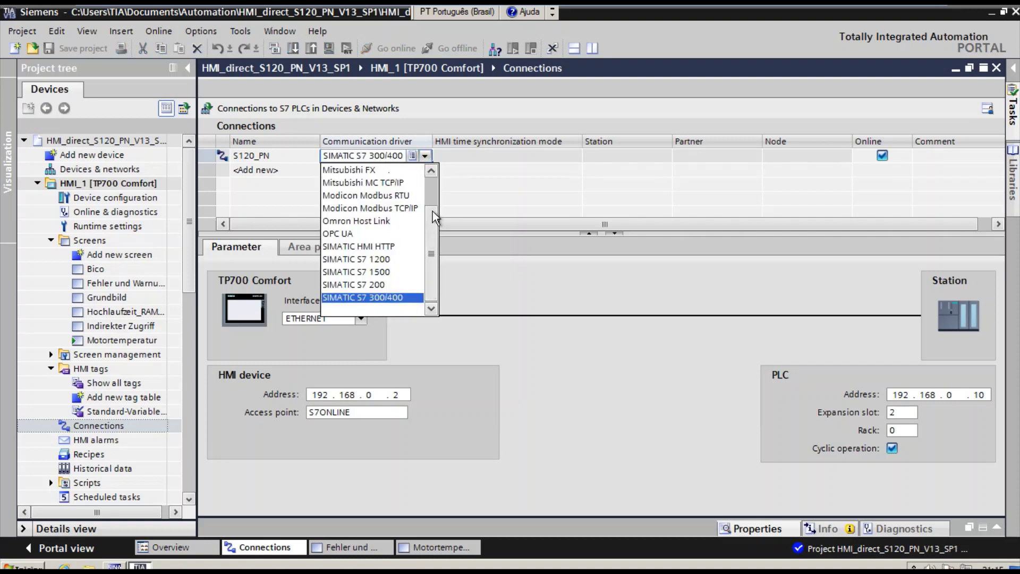
{"action": "left_click_drag", "start_coordinate": [435, 273], "coordinate": [439, 293]}
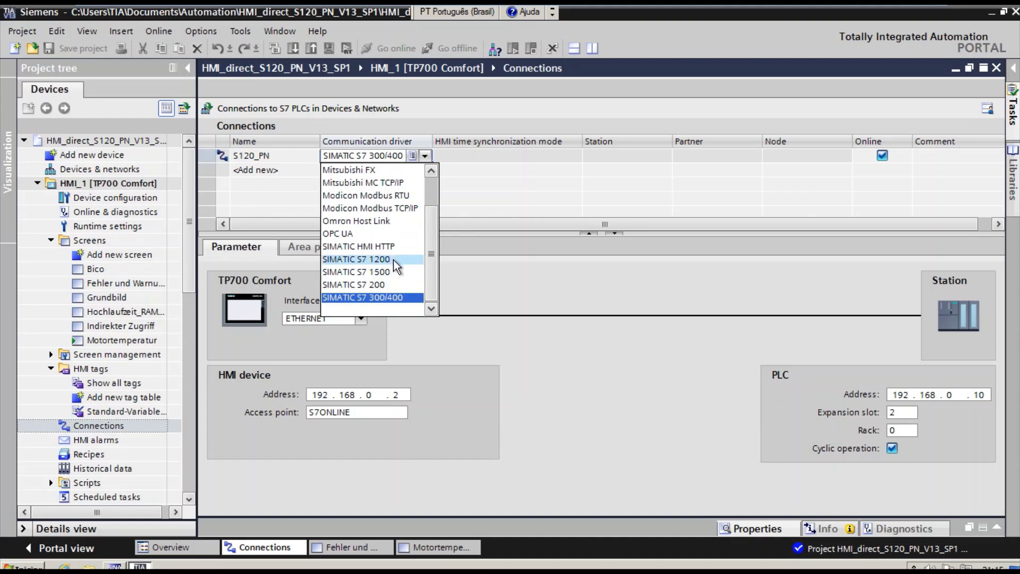
{"action": "left_click", "coordinate": [404, 297]}
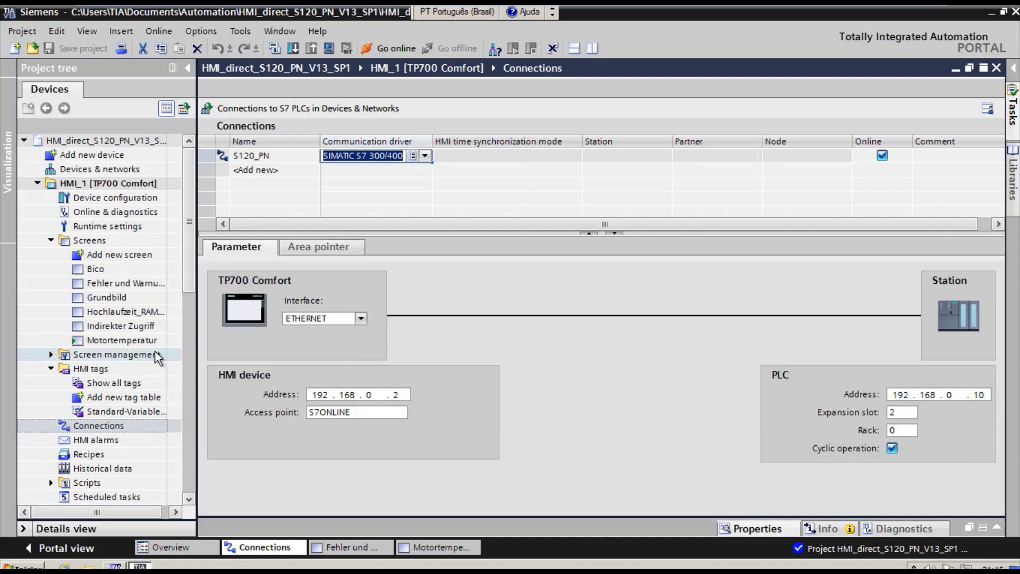
Step: Show all HMI tags and examine the address of the Motortemperatur_DO_02 tag
{"action": "double_click", "coordinate": [119, 383]}
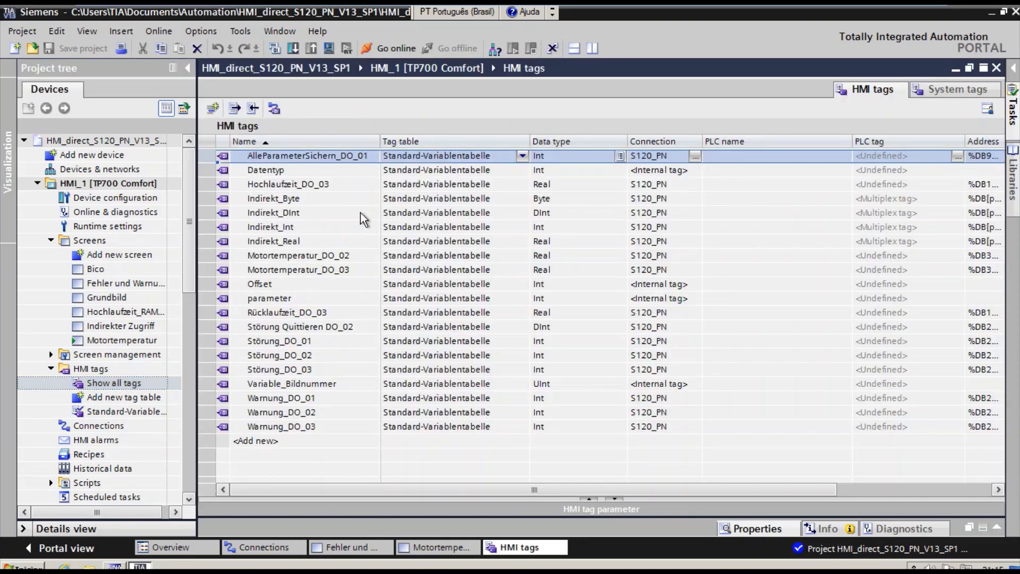
{"action": "left_click", "coordinate": [329, 256]}
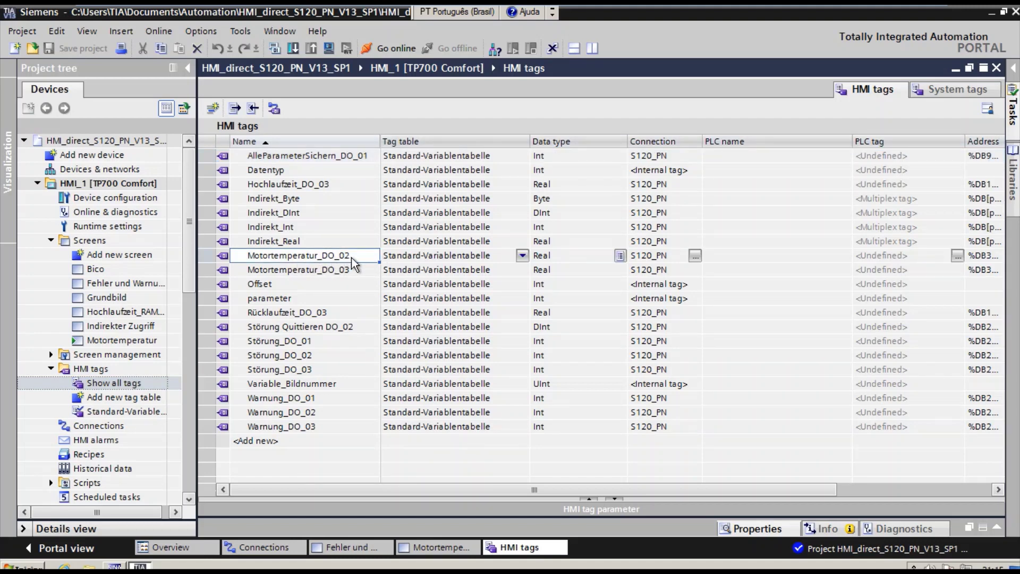
{"action": "left_click_drag", "start_coordinate": [532, 490], "coordinate": [623, 490]}
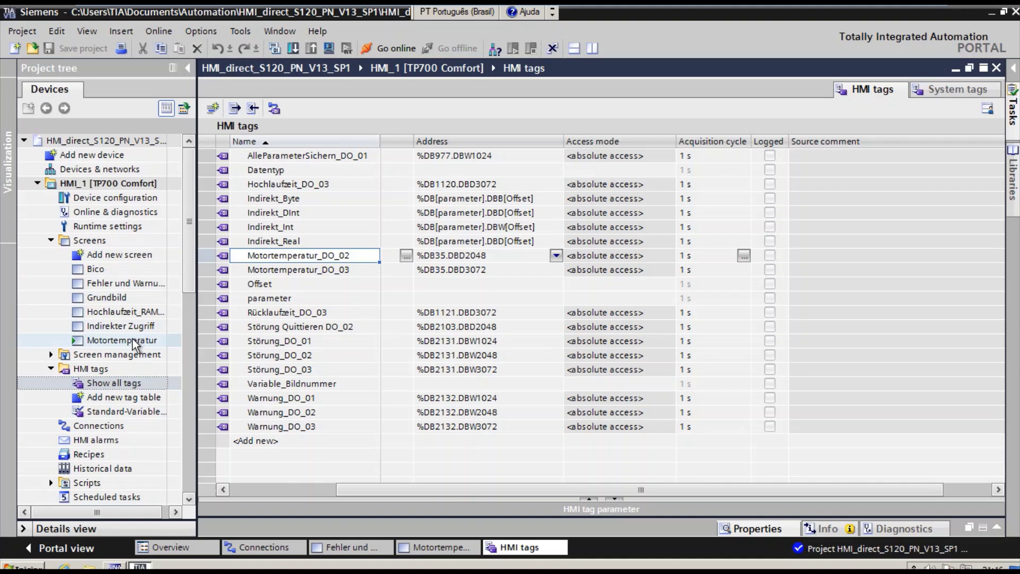
Step: Inspect the general properties of the DO 02 r0035 I/O field on the Motortemperatur screen, including its tag and address
{"action": "left_click", "coordinate": [424, 549]}
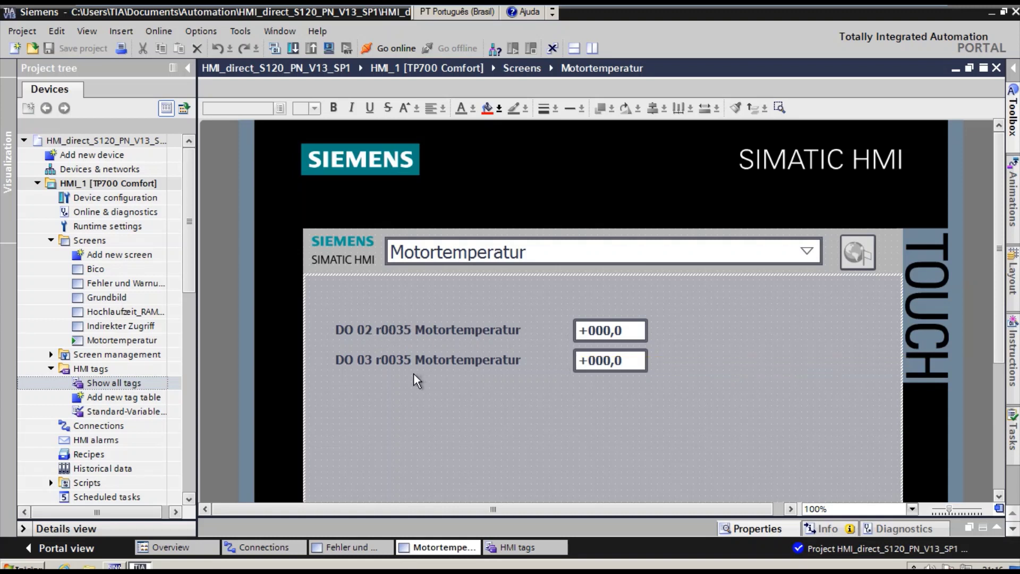
{"action": "left_click", "coordinate": [619, 330]}
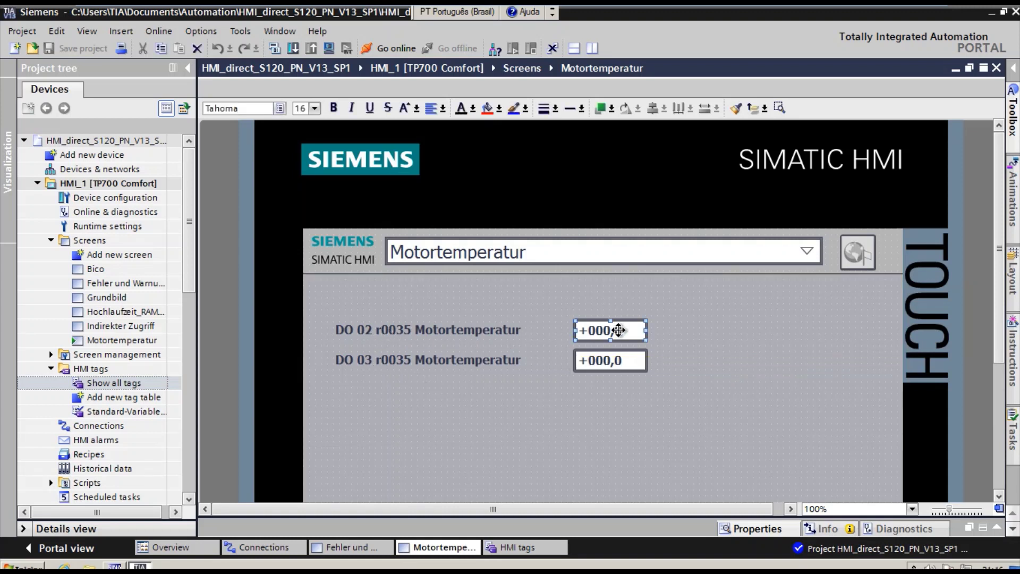
{"action": "left_click", "coordinate": [755, 528]}
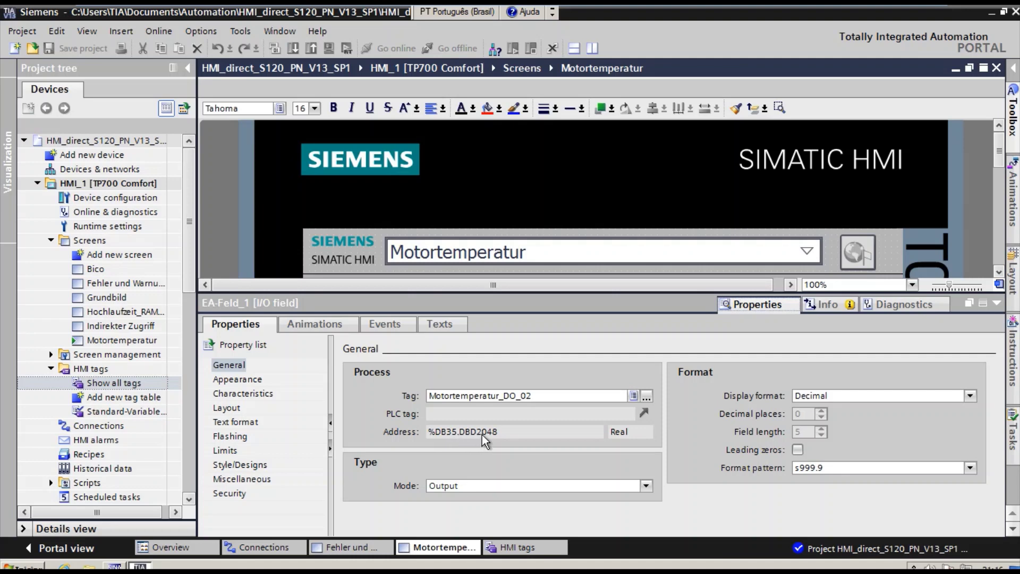
{"action": "left_click", "coordinate": [997, 305]}
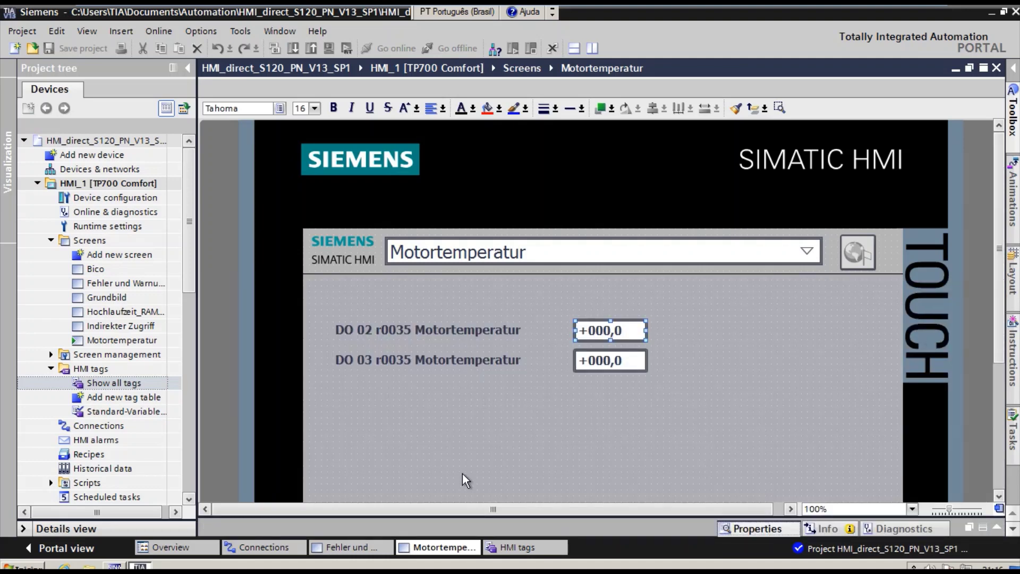
Step: Inspect the general properties of the CU 01 r2131 Störcode field on the Fehler und Warnung screen
{"action": "left_click", "coordinate": [369, 549]}
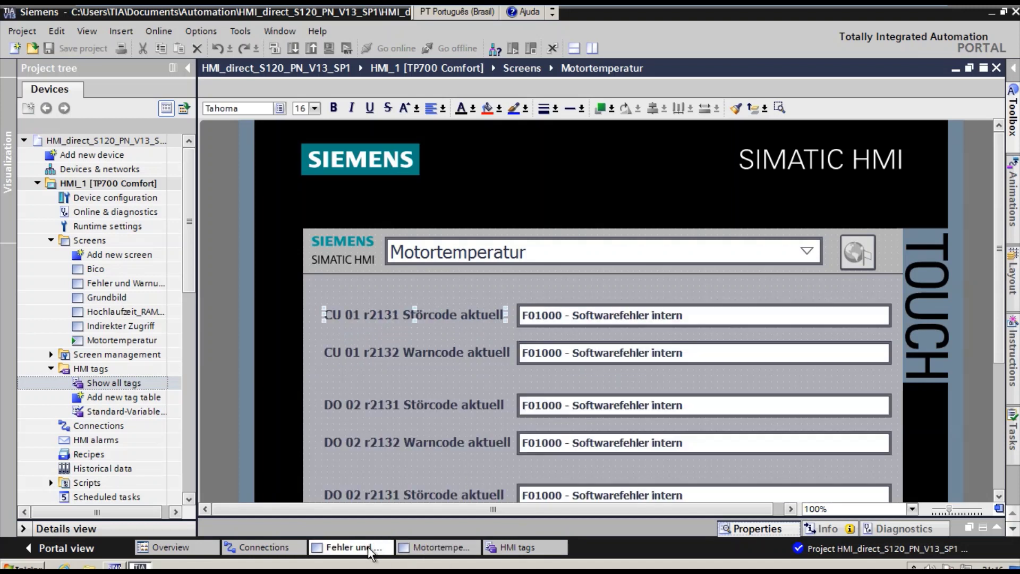
{"action": "left_click", "coordinate": [489, 295]}
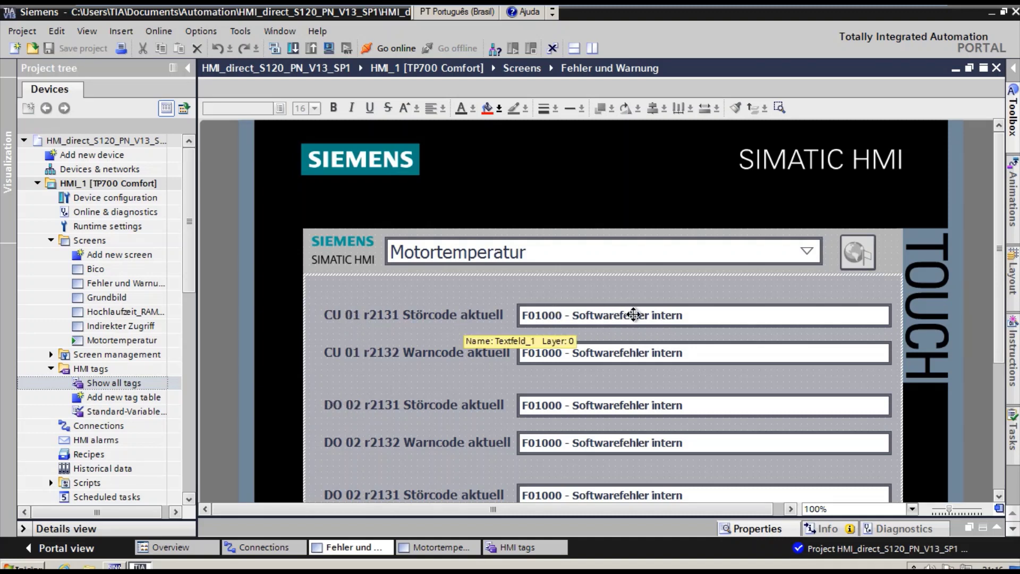
{"action": "left_click", "coordinate": [634, 314]}
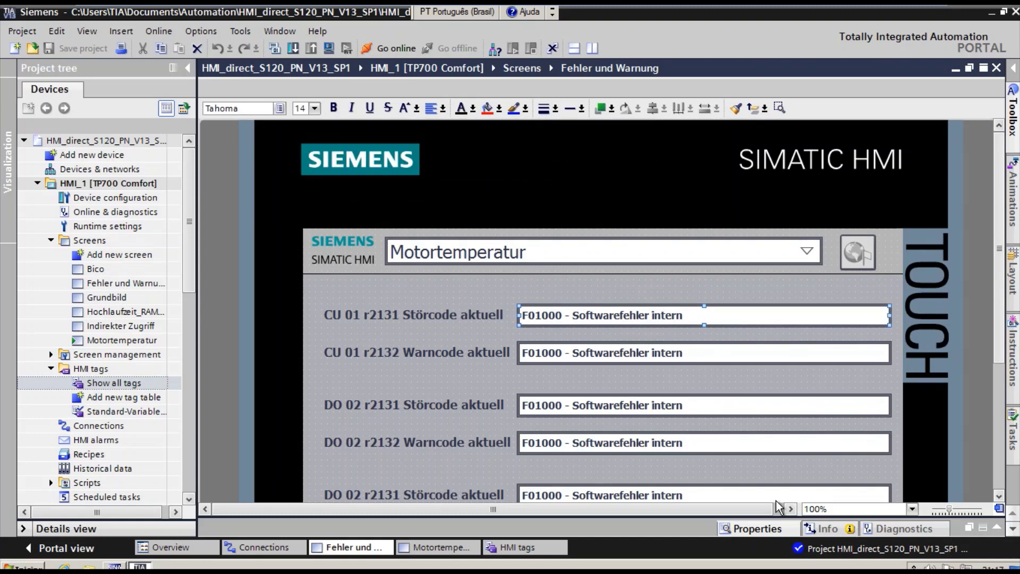
{"action": "left_click", "coordinate": [757, 527]}
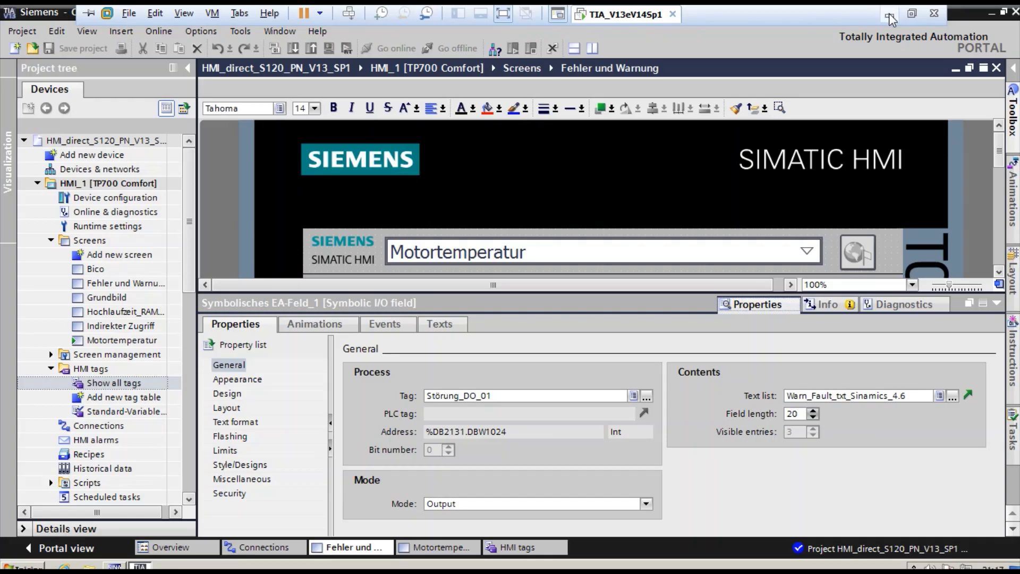
Step: Switch to the S120/S150 list manual in Edge and read the data type and description of parameter r2131
{"action": "key", "text": "alt+Tab"}
{"action": "mouse_move", "coordinate": [607, 564]}
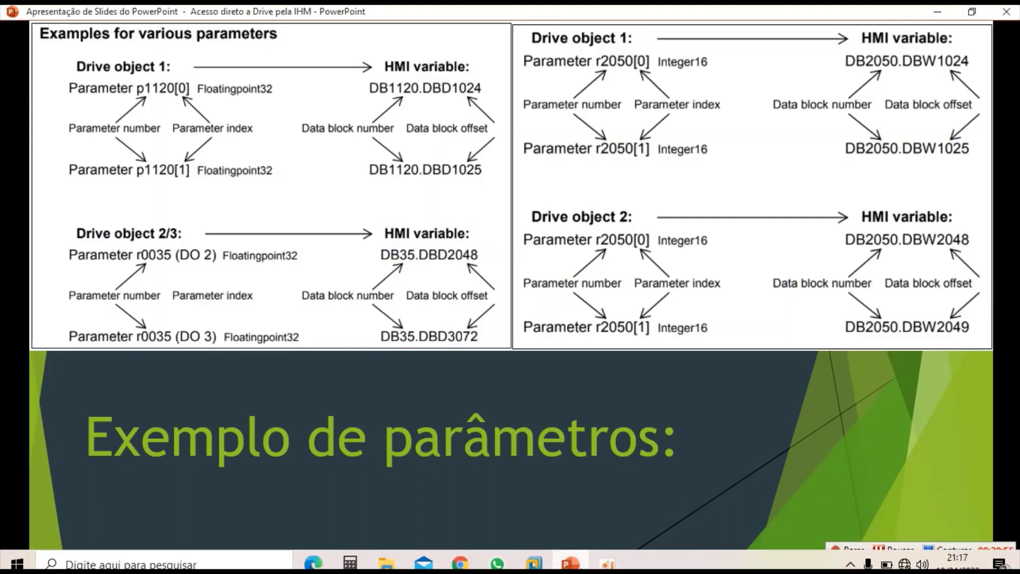
{"action": "left_click", "coordinate": [314, 562]}
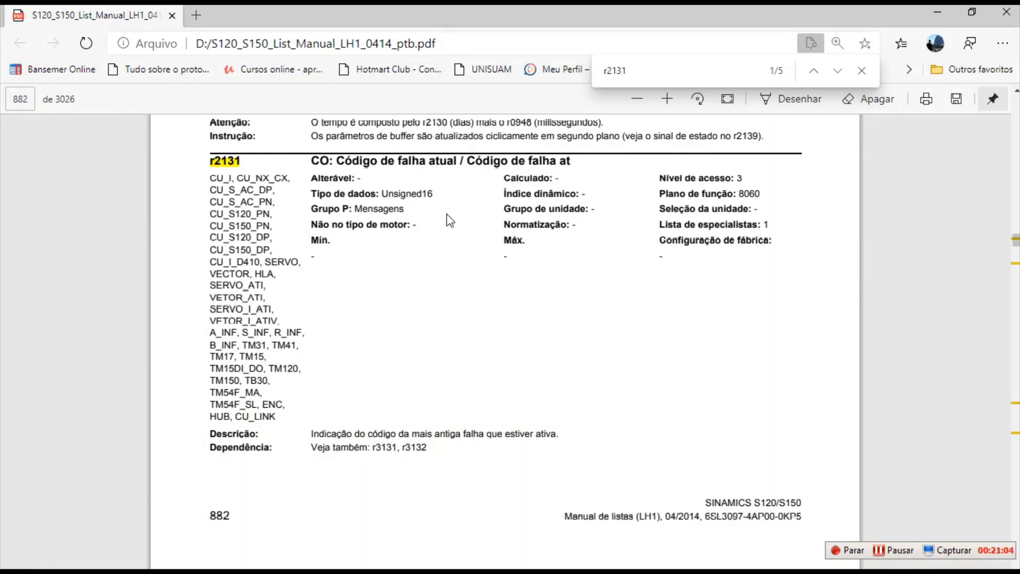
Step: Return to TIA Portal and review all fault and warning code fields on the Fehler und Warnung screen
{"action": "mouse_move", "coordinate": [460, 570]}
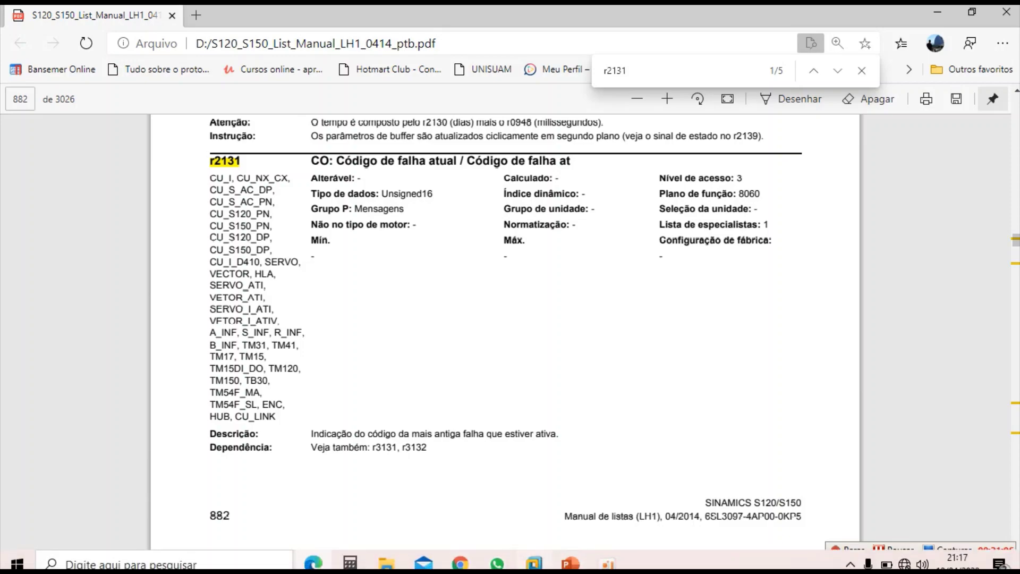
{"action": "left_click", "coordinate": [607, 562]}
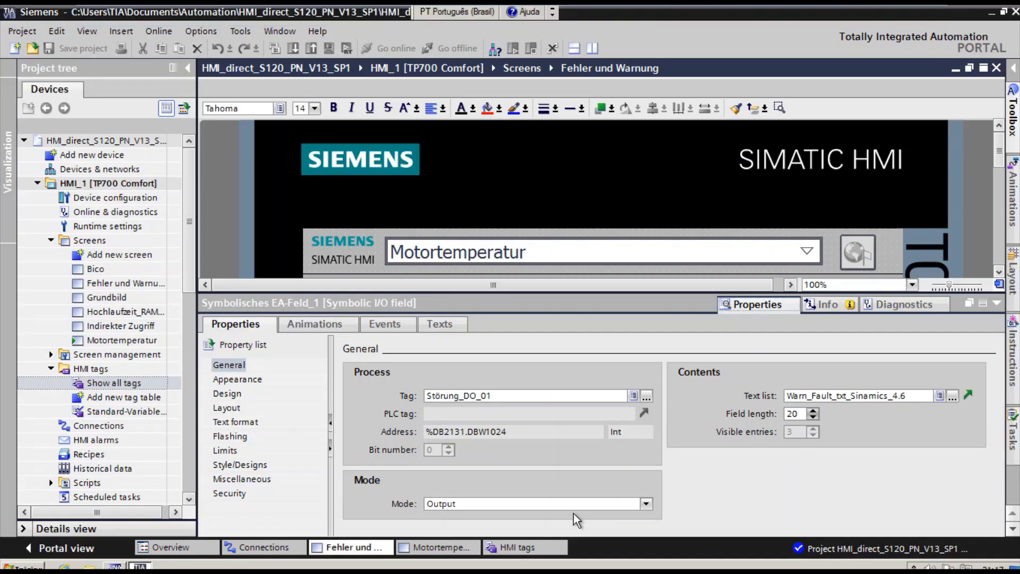
{"action": "left_click", "coordinate": [992, 307]}
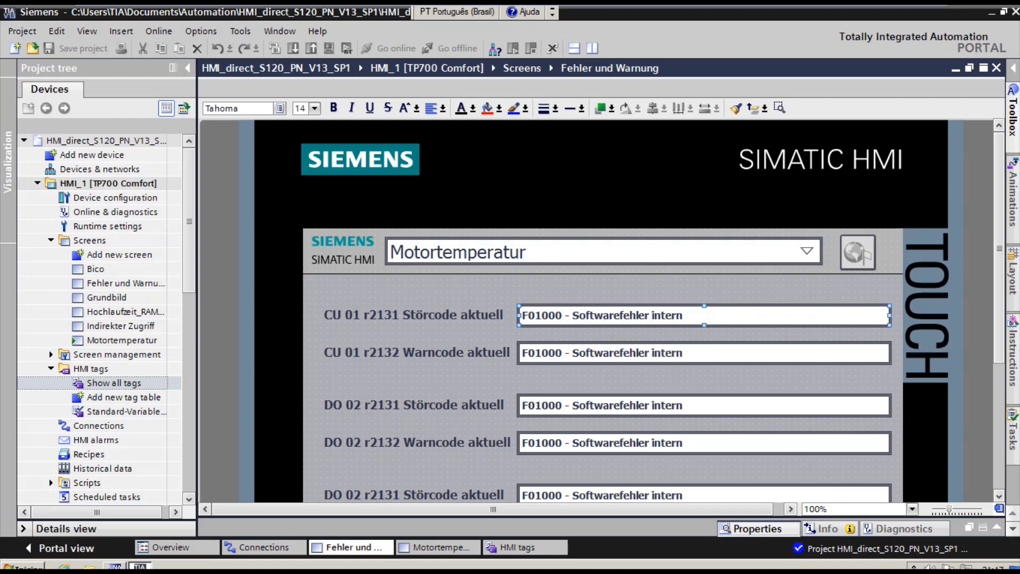
{"action": "left_click_drag", "start_coordinate": [1002, 282], "coordinate": [1004, 343]}
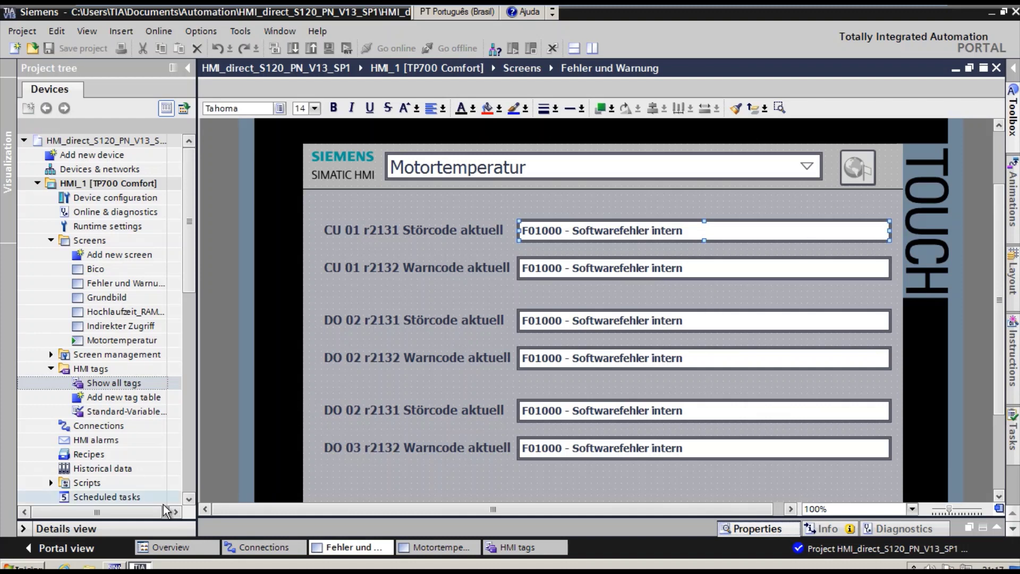
Step: Switch to STARTER and examine Drive_1's expert list up to its first parameters
{"action": "left_click", "coordinate": [116, 566]}
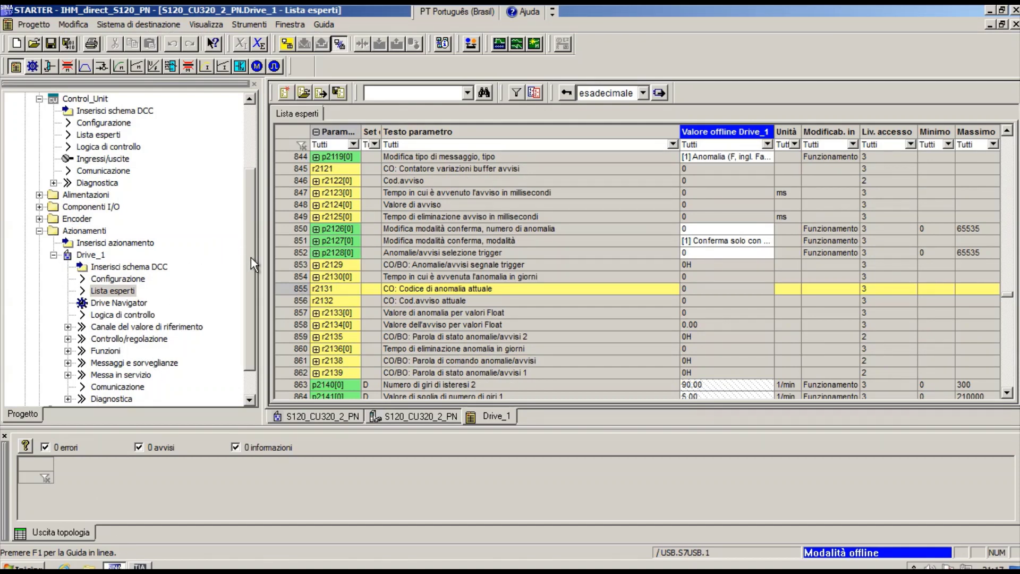
{"action": "left_click_drag", "start_coordinate": [250, 257], "coordinate": [256, 241]}
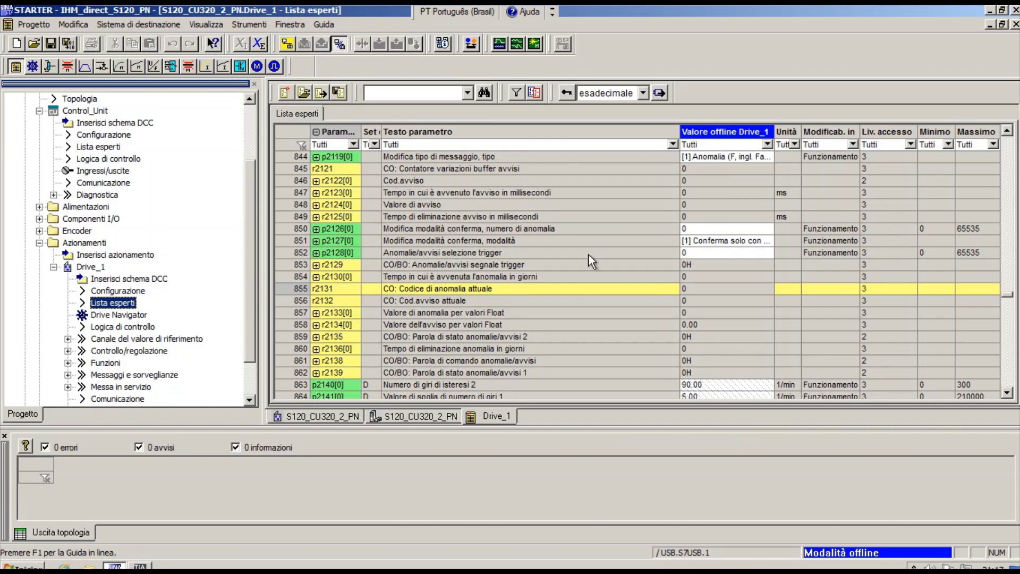
{"action": "left_click", "coordinate": [1007, 296]}
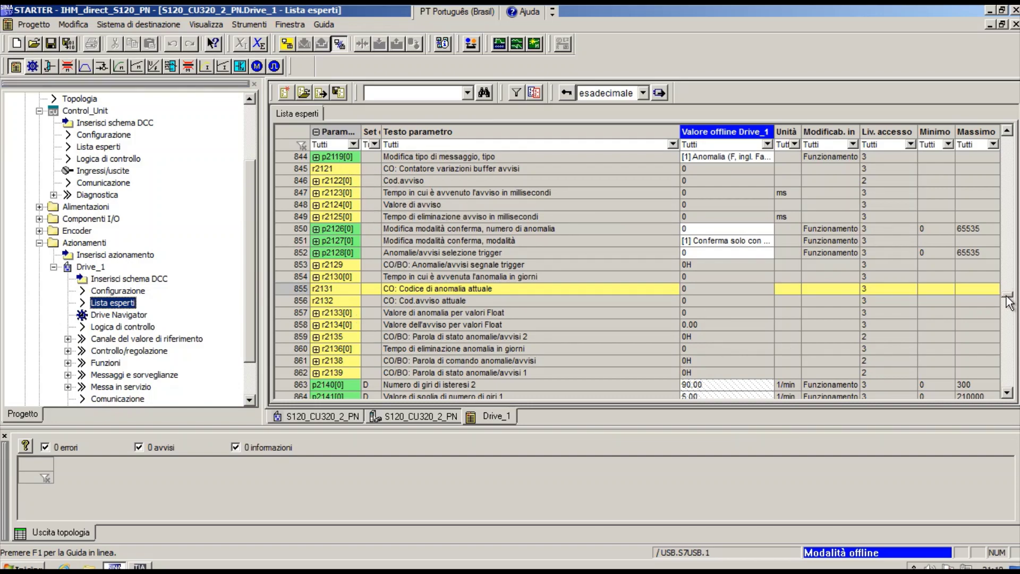
{"action": "left_click_drag", "start_coordinate": [1008, 301], "coordinate": [1015, 141]}
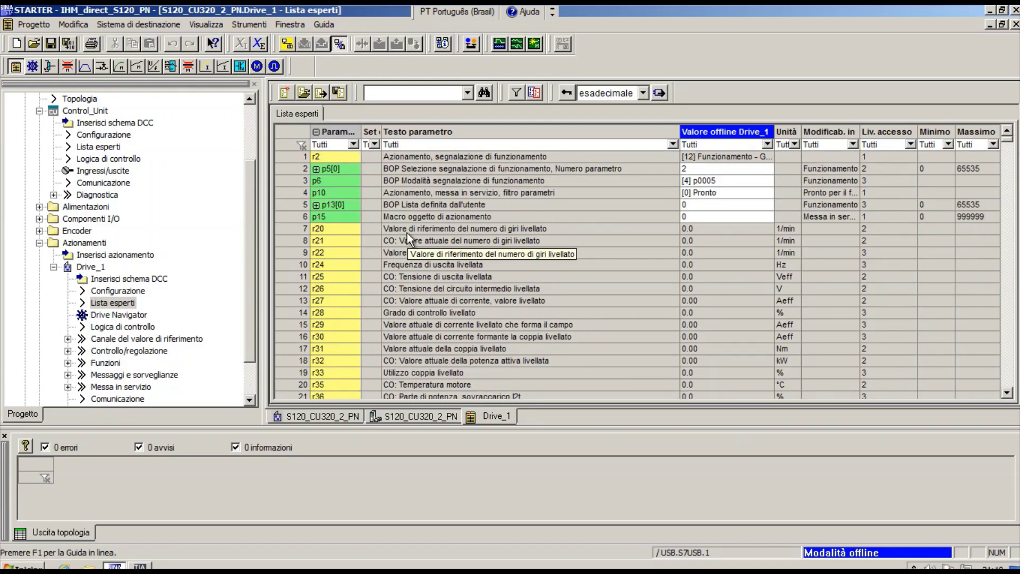
Step: Open the telegram configuration of S120_CU320_2_PN and check the drive object numbers of Control_Unit and Drive_1
{"action": "left_click_drag", "start_coordinate": [247, 272], "coordinate": [251, 234]}
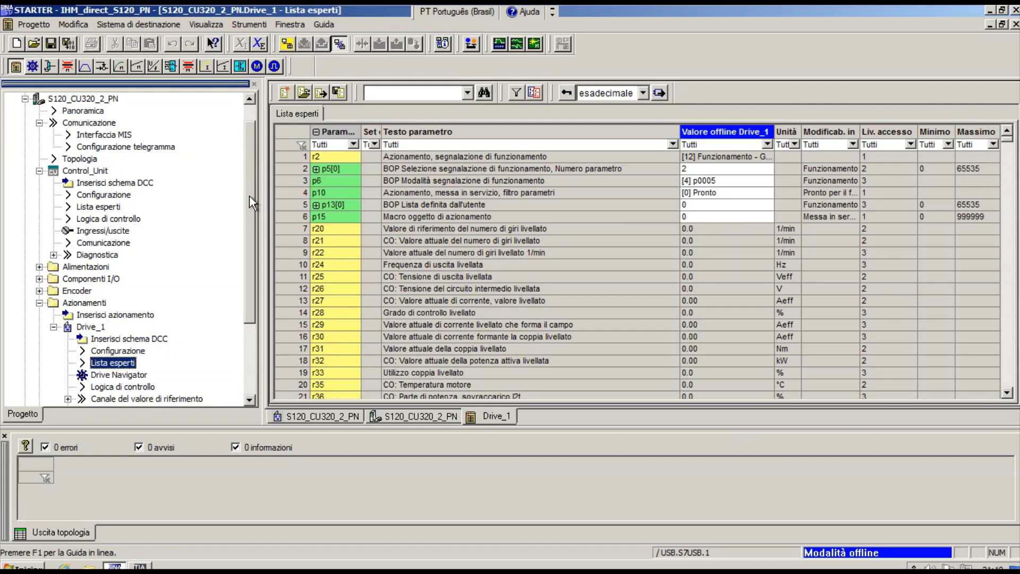
{"action": "left_click_drag", "start_coordinate": [249, 201], "coordinate": [160, 176]}
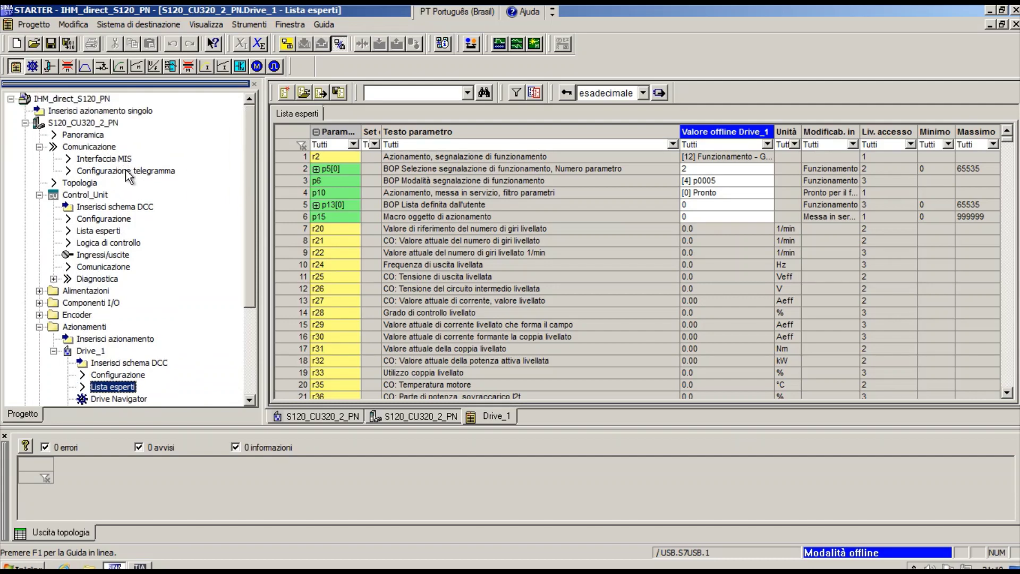
{"action": "double_click", "coordinate": [126, 171]}
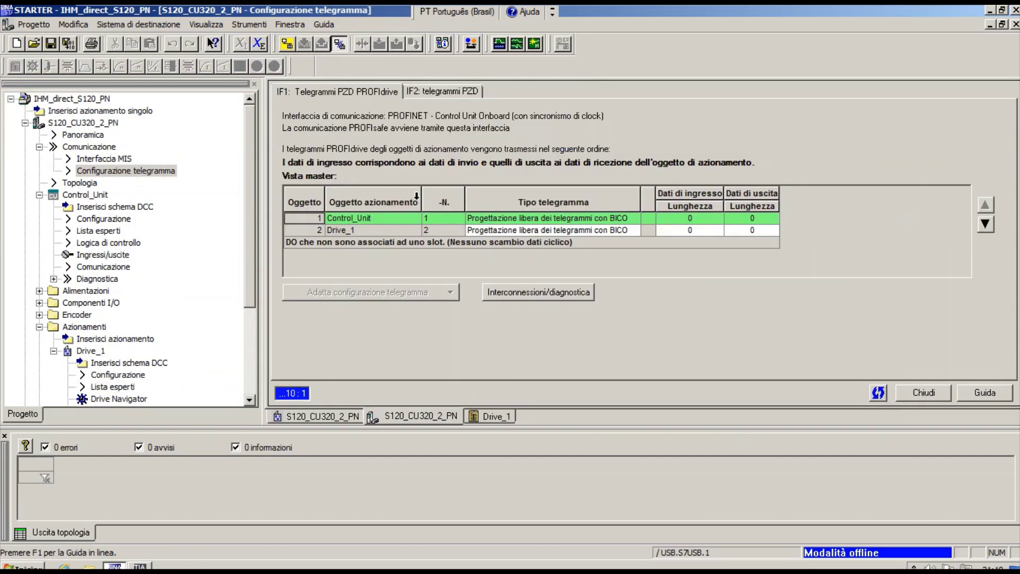
{"action": "left_click", "coordinate": [359, 221]}
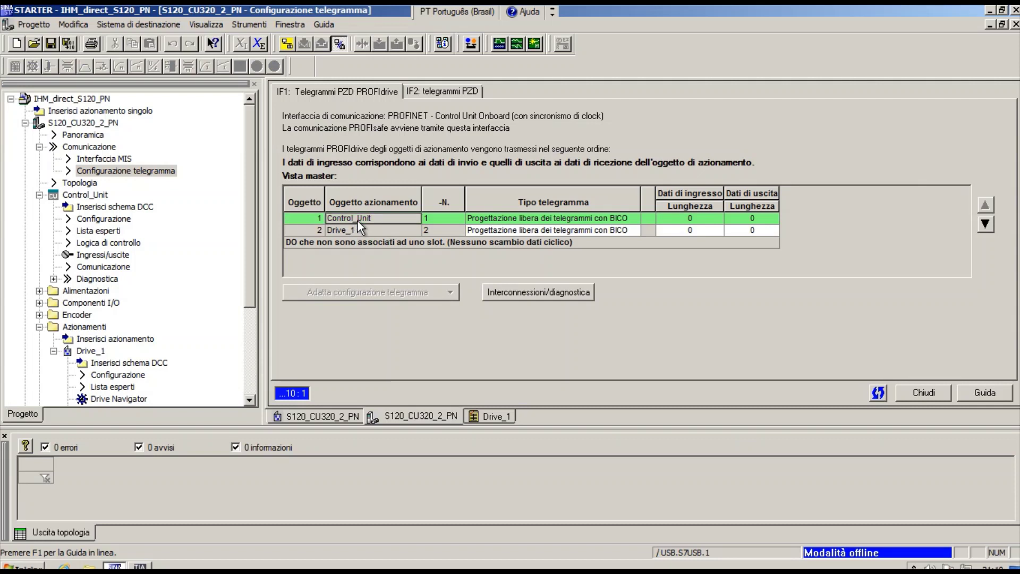
{"action": "left_click", "coordinate": [355, 231]}
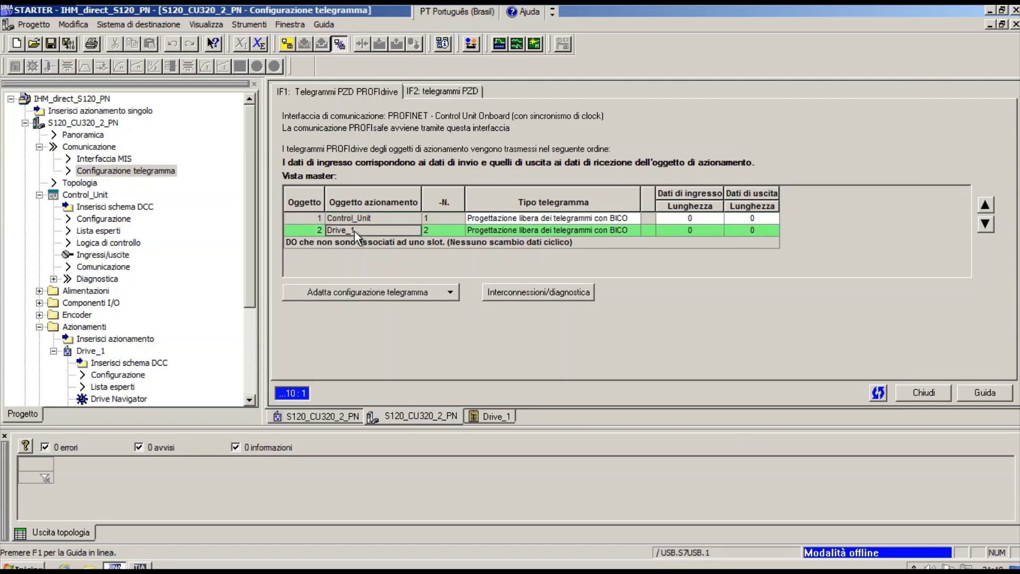
{"action": "left_click", "coordinate": [456, 216]}
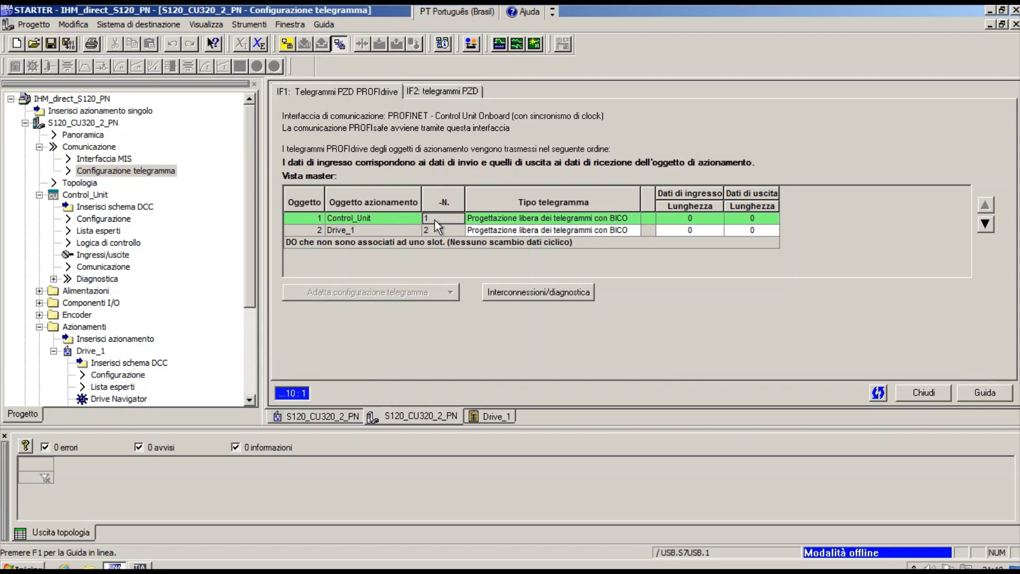
{"action": "left_click", "coordinate": [393, 232]}
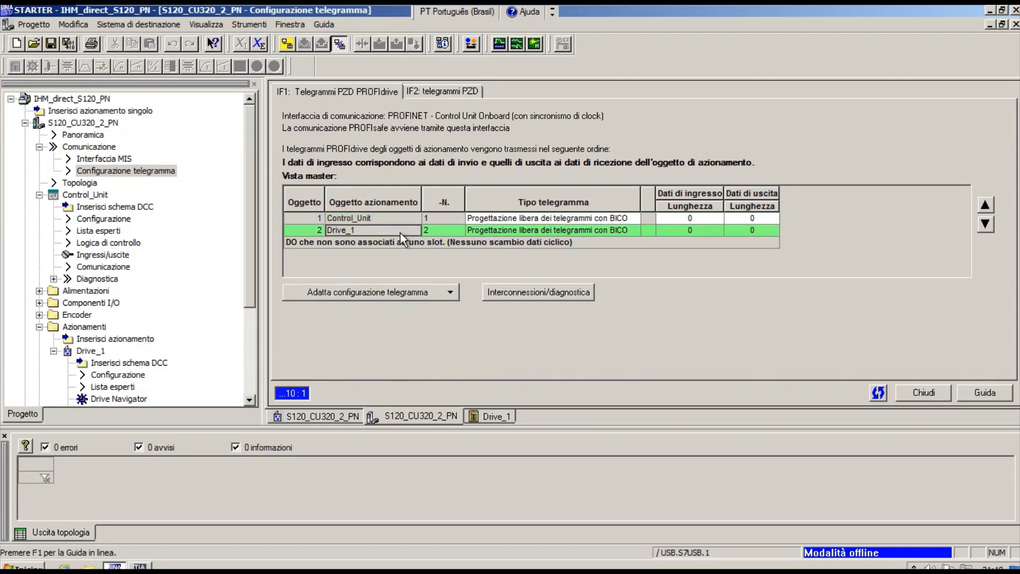
{"action": "left_click", "coordinate": [436, 231]}
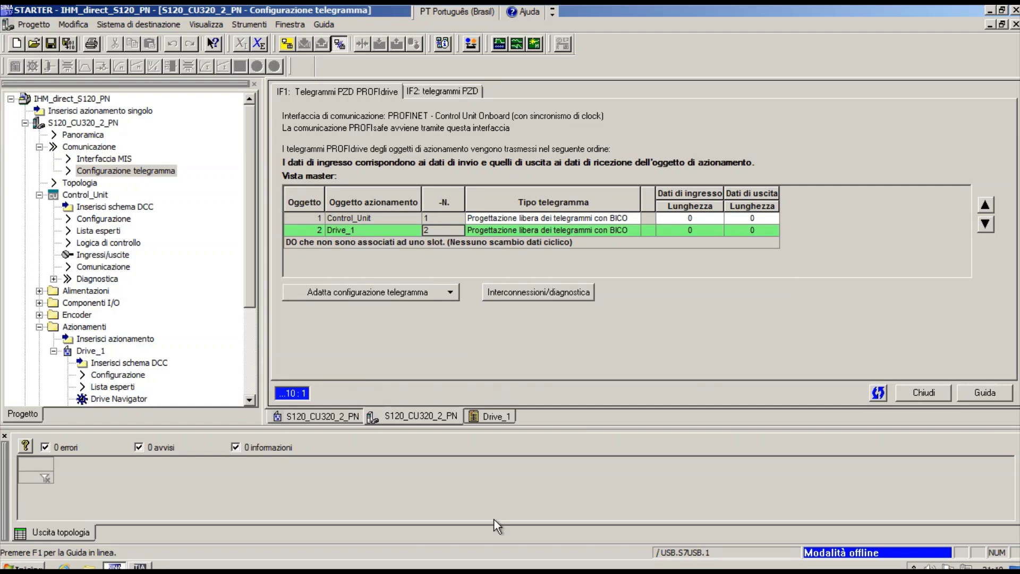
Step: Switch to the PowerPoint presentation and advance from the parameter examples to the closing slide
{"action": "mouse_move", "coordinate": [765, 7]}
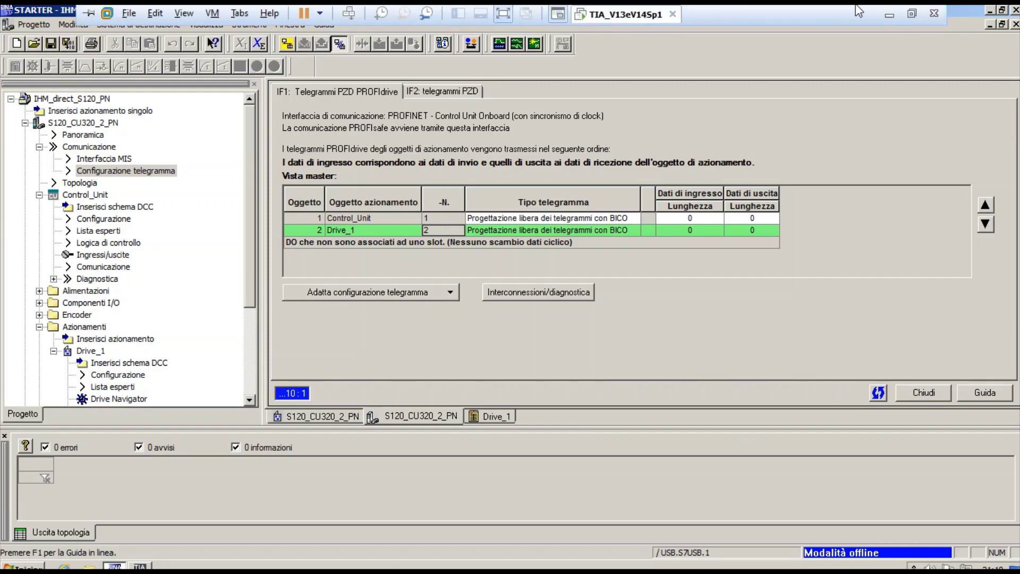
{"action": "left_click", "coordinate": [887, 17]}
{"action": "mouse_move", "coordinate": [664, 567]}
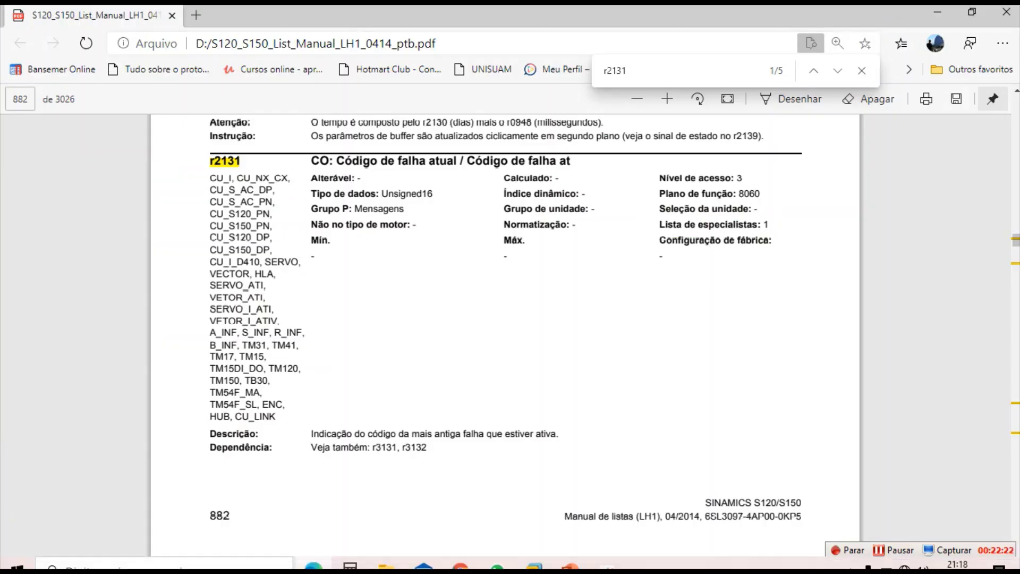
{"action": "left_click", "coordinate": [572, 566]}
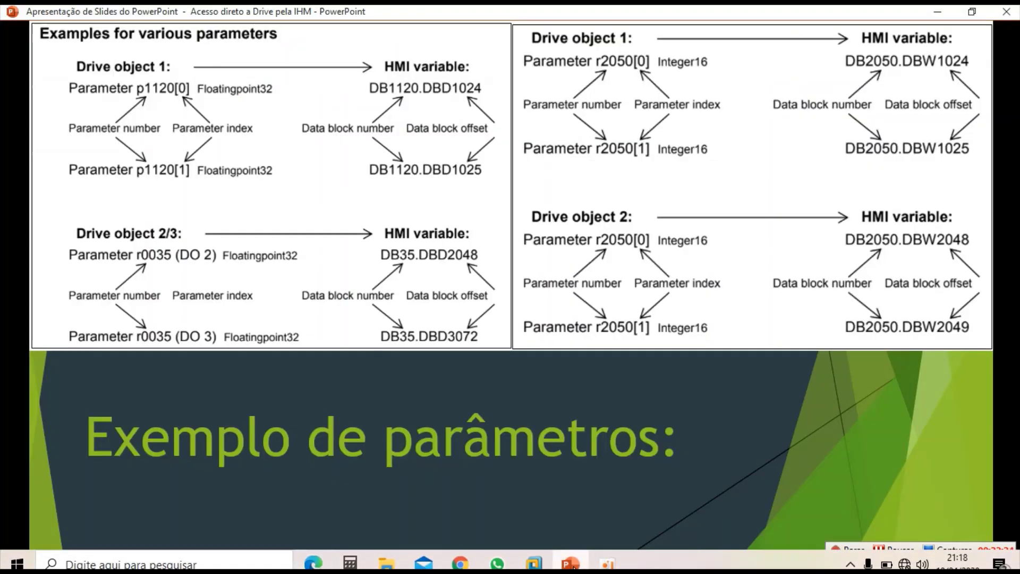
{"action": "left_click", "coordinate": [700, 438]}
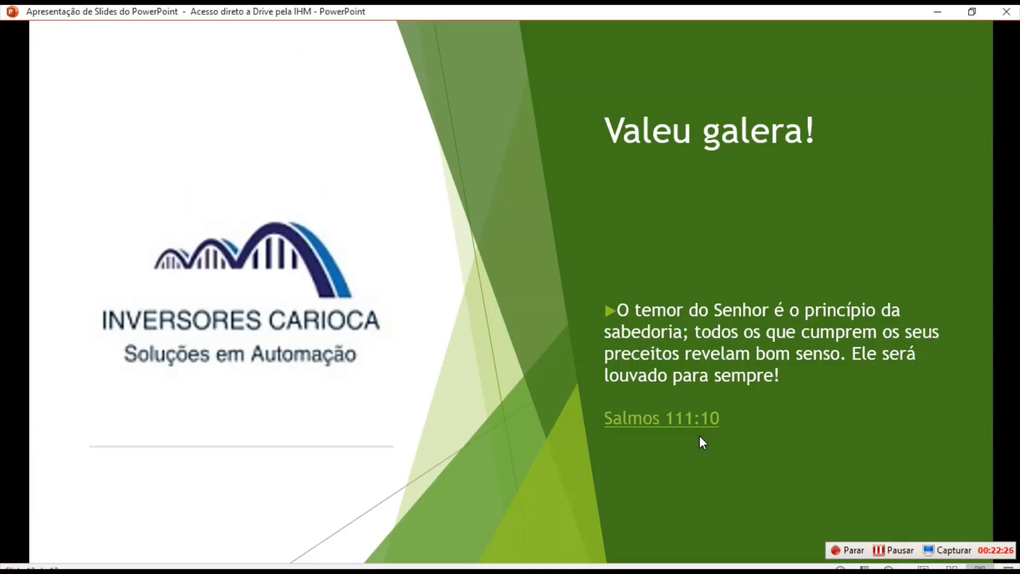